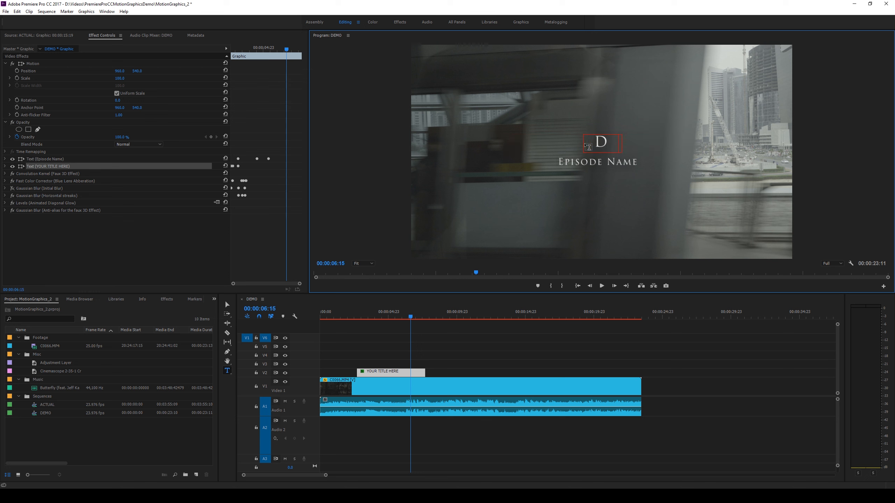
Step: Change the title graphic's main text to "Dubai" and its episode name line to "Riding the metro"
{"action": "key", "text": "BackSpace"}
{"action": "key", "text": "BackSpace"}
{"action": "type", "text": "ai"}
{"action": "left_click", "coordinate": [585, 163]}
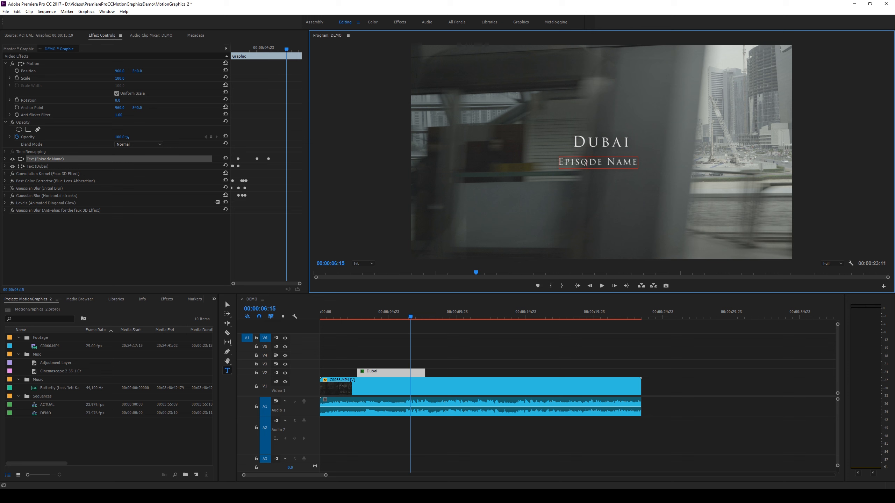
{"action": "key", "text": "ctrl+a"}
{"action": "type", "text": "Riding t"}
{"action": "type", "text": "he metro"}
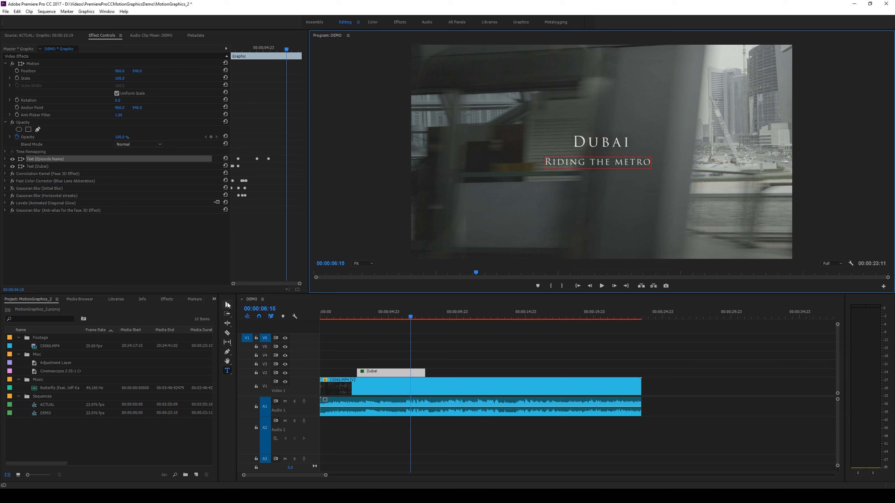
{"action": "left_click", "coordinate": [227, 304]}
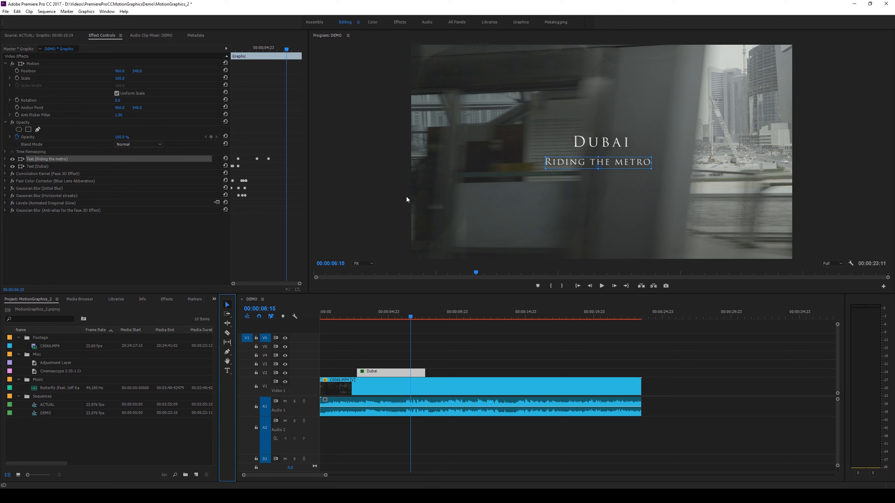
Step: Delete the two-line title graphic from V2 and place the Basic Title template on V2 above the footage
{"action": "left_click", "coordinate": [397, 371]}
{"action": "key", "text": "Delete"}
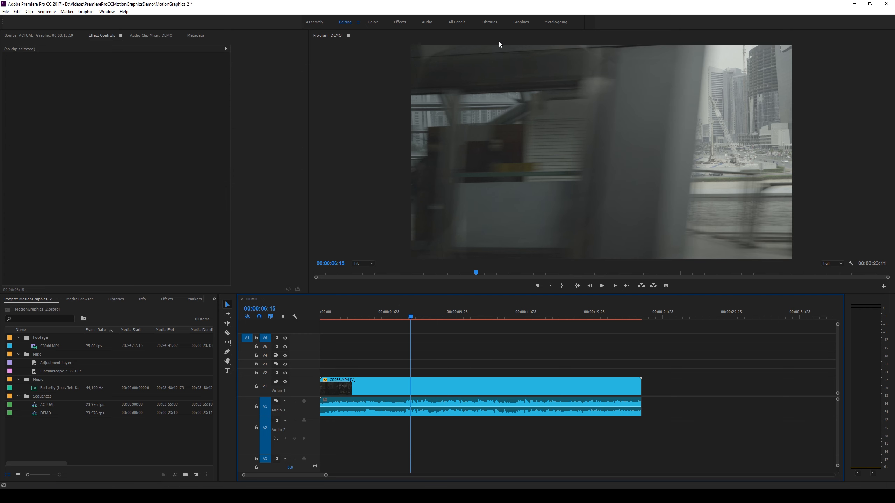
{"action": "left_click", "coordinate": [521, 23]}
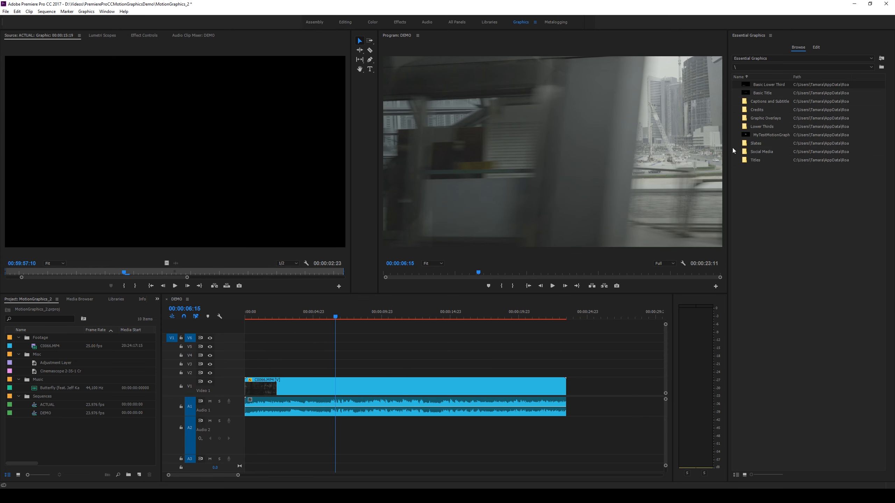
{"action": "left_click_drag", "start_coordinate": [763, 92], "coordinate": [307, 373]}
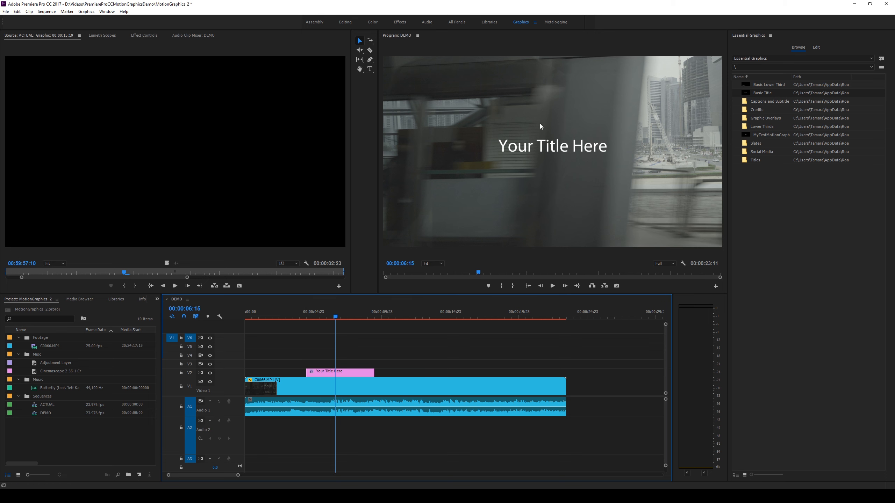
Step: Replace the Basic Title's placeholder text with "Dubai"
{"action": "left_click", "coordinate": [350, 22]}
{"action": "left_click", "coordinate": [227, 371]}
{"action": "left_click", "coordinate": [599, 146]}
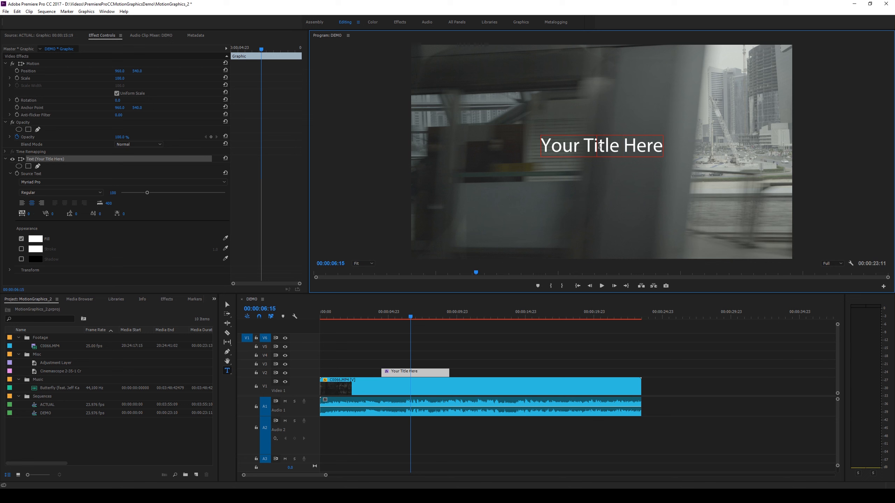
{"action": "key", "text": "ctrl+a"}
{"action": "type", "text": "Dubai"}
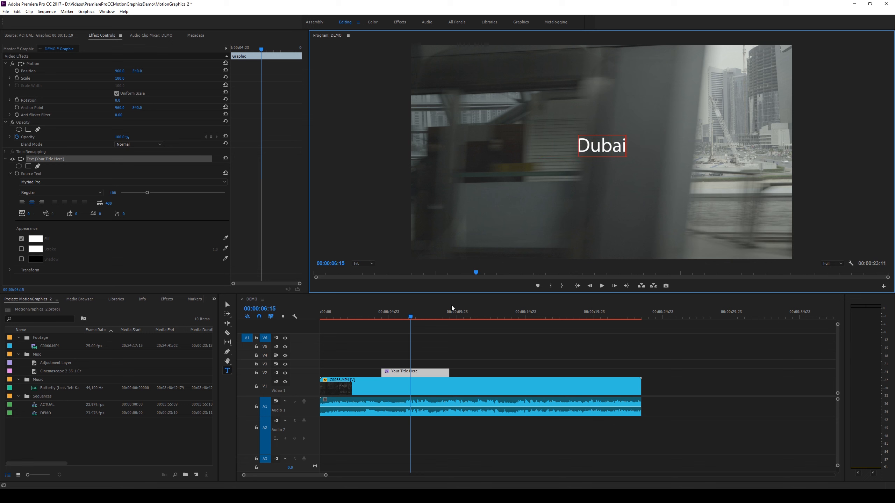
Step: Set the whole Dubai title text in the Rift font with the Bold style
{"action": "left_click", "coordinate": [409, 316]}
{"action": "left_click", "coordinate": [593, 146]}
{"action": "double_click", "coordinate": [595, 147]}
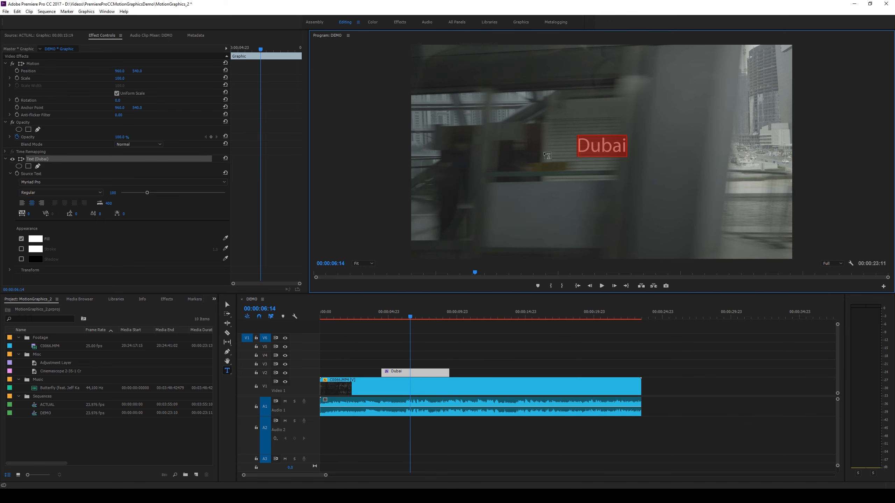
{"action": "left_click", "coordinate": [40, 183]}
{"action": "key", "text": "r"}
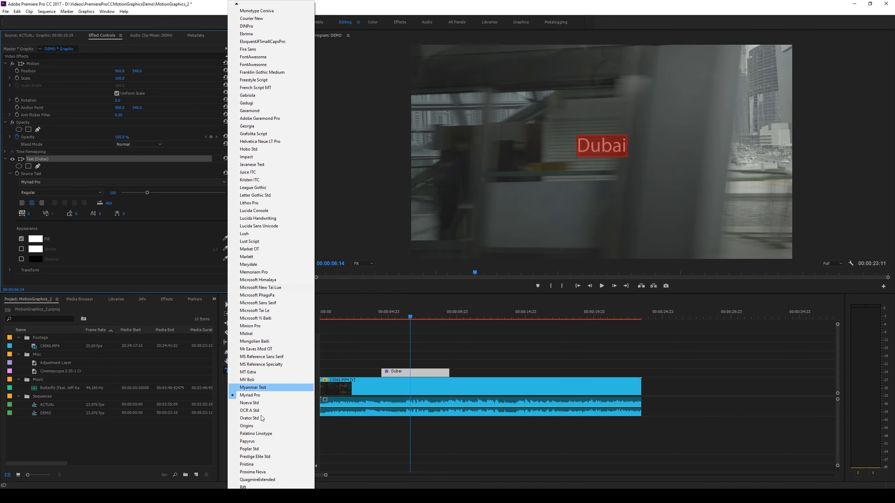
{"action": "left_click", "coordinate": [254, 487]}
{"action": "left_click", "coordinate": [53, 193]}
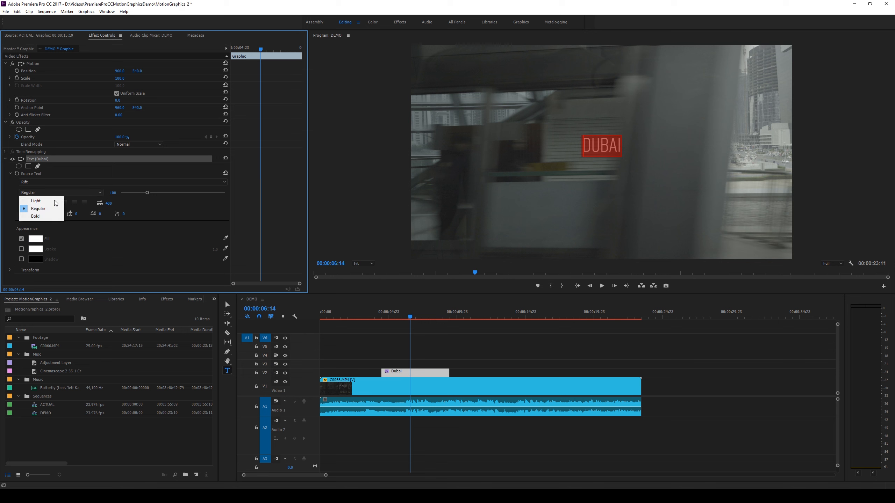
{"action": "left_click", "coordinate": [41, 217]}
Step: Enlarge the Dubai title text and widen its tracking
{"action": "left_click_drag", "start_coordinate": [147, 193], "coordinate": [172, 193]}
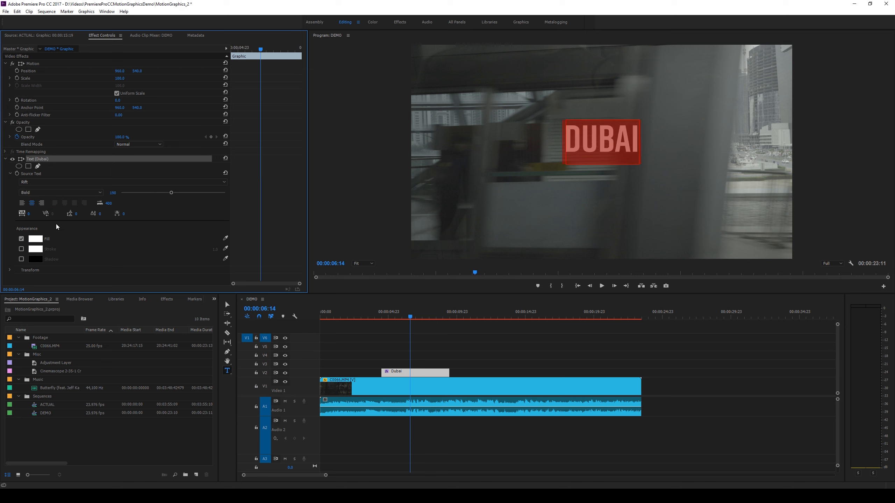
{"action": "left_click_drag", "start_coordinate": [29, 214], "coordinate": [59, 214]}
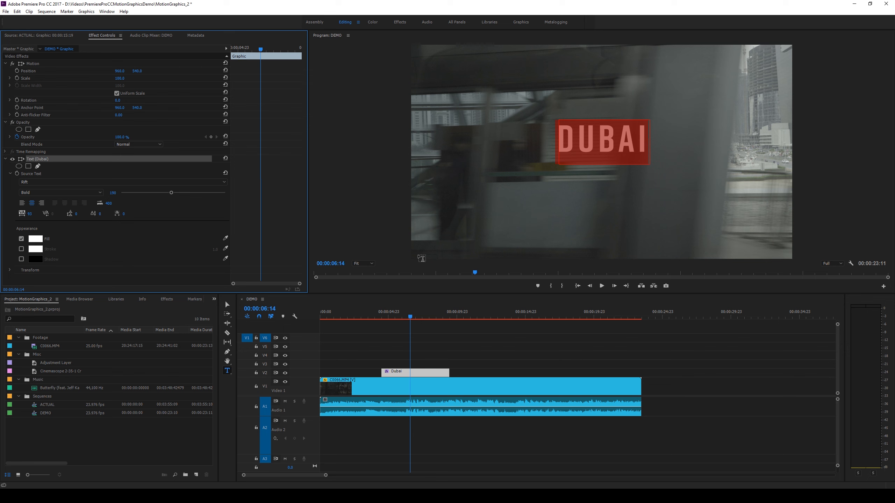
{"action": "left_click", "coordinate": [411, 318]}
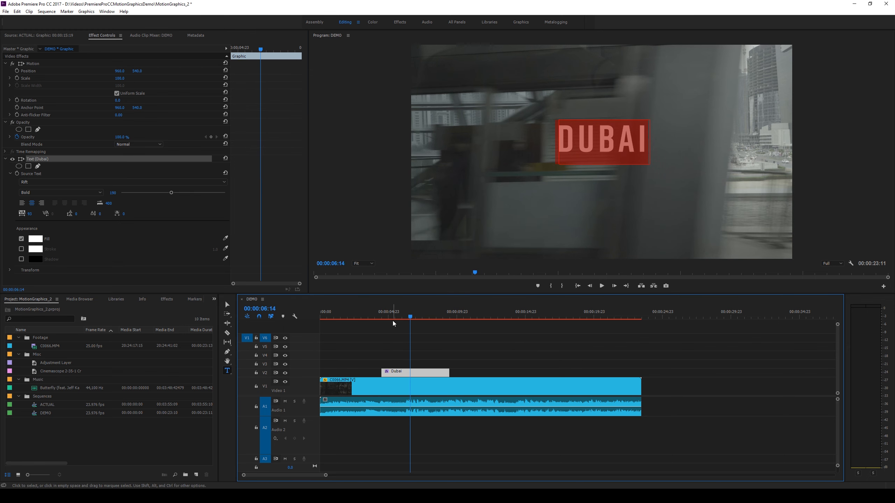
Step: Try shifting the title graphic horizontally, and reset its Position parameter
{"action": "left_click_drag", "start_coordinate": [117, 71], "coordinate": [151, 72]}
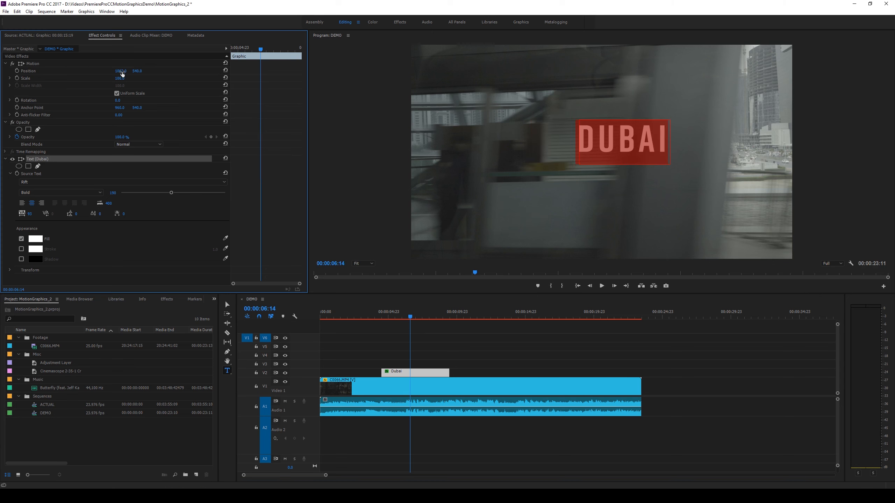
{"action": "left_click", "coordinate": [226, 70]}
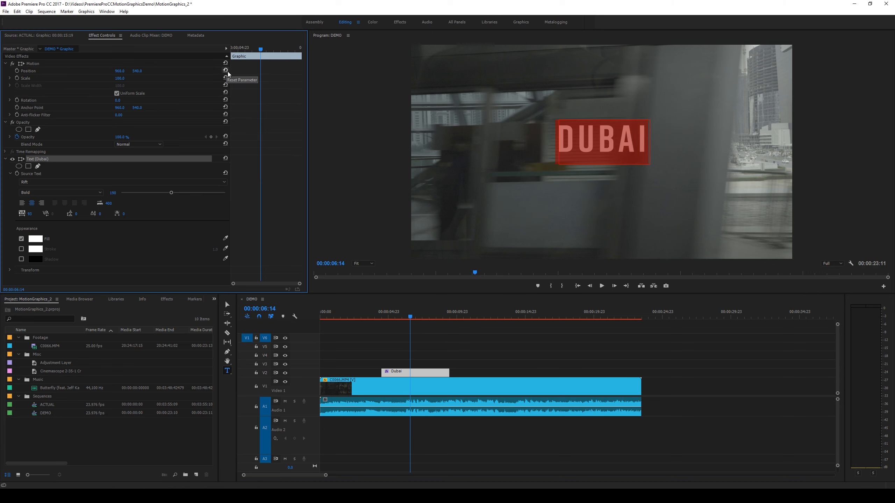
{"action": "left_click", "coordinate": [412, 317]}
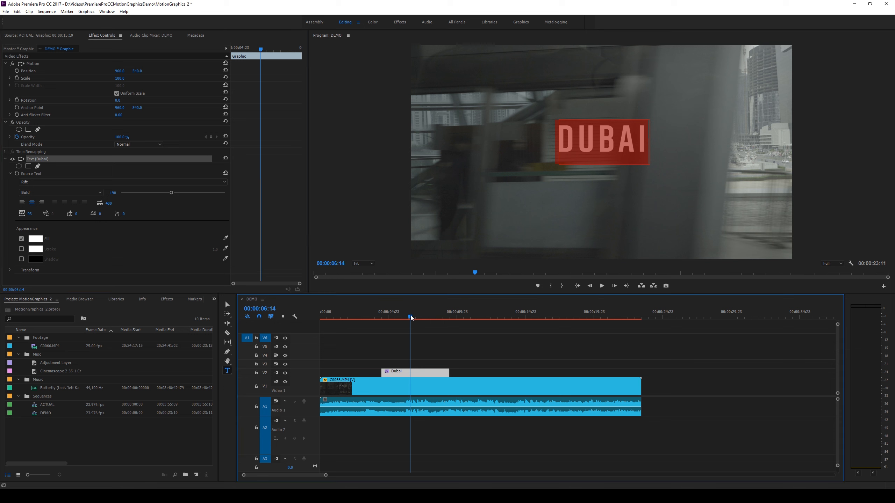
Step: Search the effects for "blur" and apply Gaussian Blur to the Dubai title clip on V2
{"action": "left_click", "coordinate": [399, 22]}
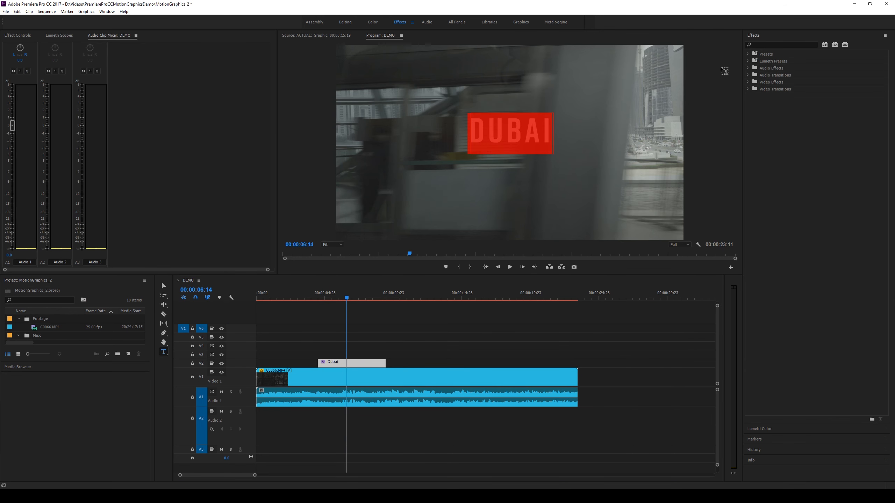
{"action": "left_click", "coordinate": [768, 45]}
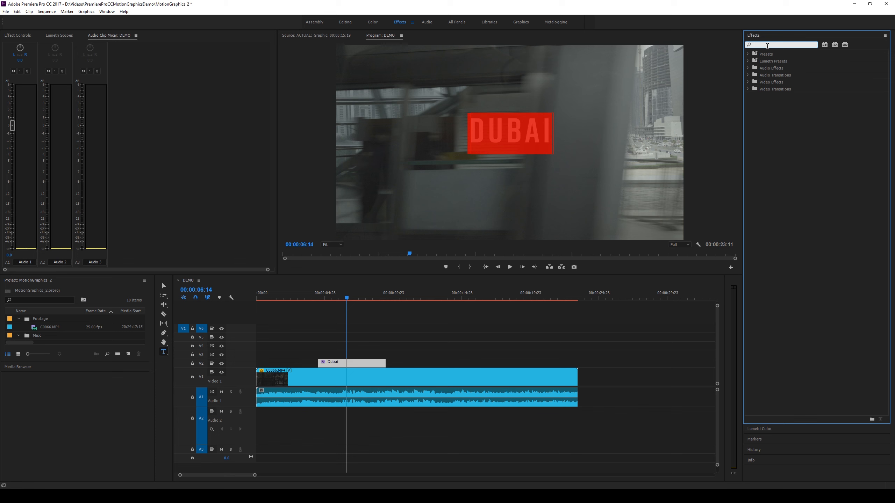
{"action": "type", "text": "blu"}
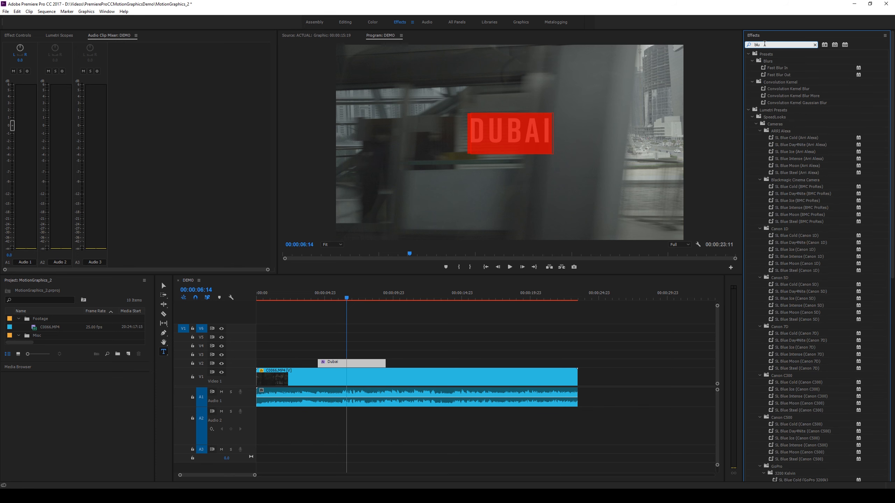
{"action": "type", "text": "r"}
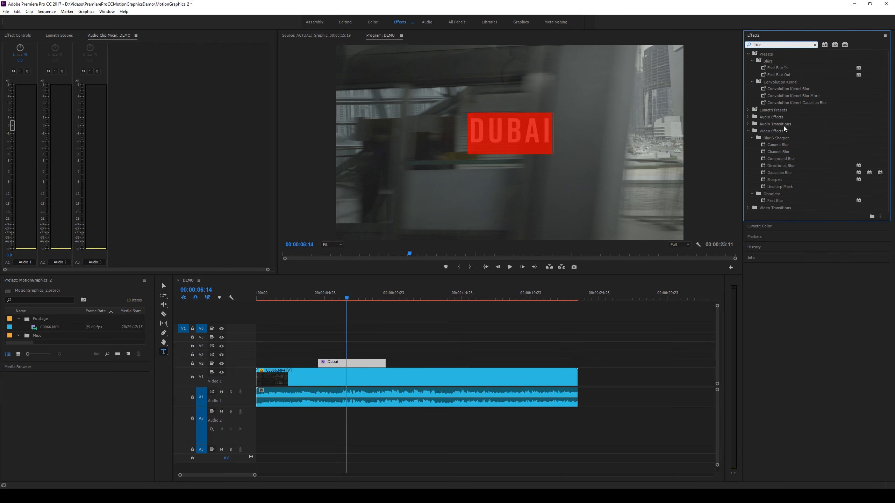
{"action": "left_click_drag", "start_coordinate": [784, 176], "coordinate": [353, 365]}
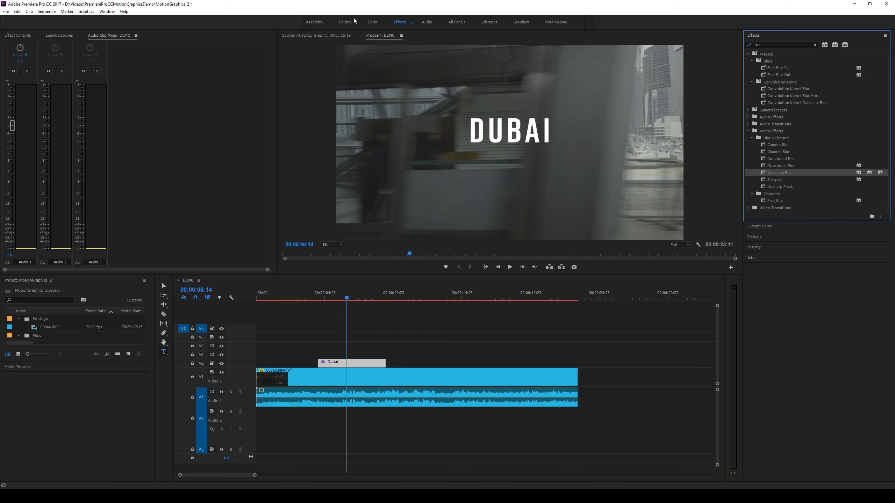
Step: Keyframe the Gaussian Blur's Blurriness from 250 at the title's start, 00:00:04:12, down to 0 at 00:00:05:00
{"action": "left_click", "coordinate": [346, 22]}
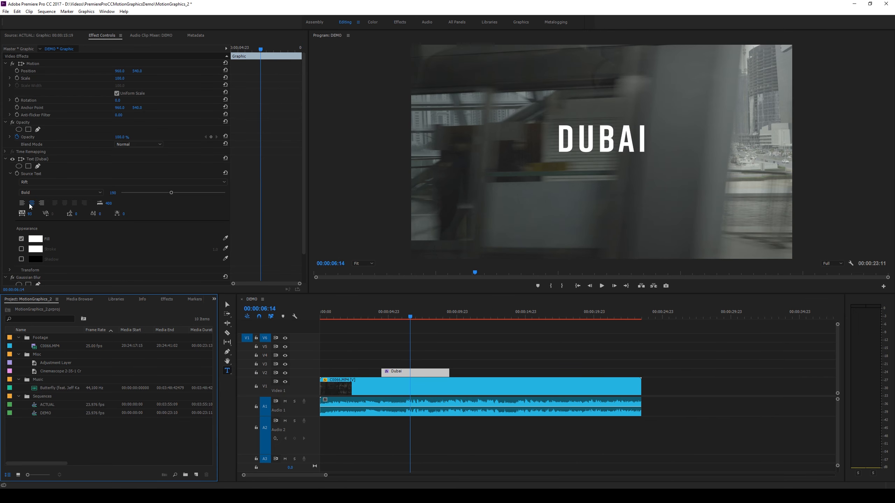
{"action": "left_click", "coordinate": [5, 159]}
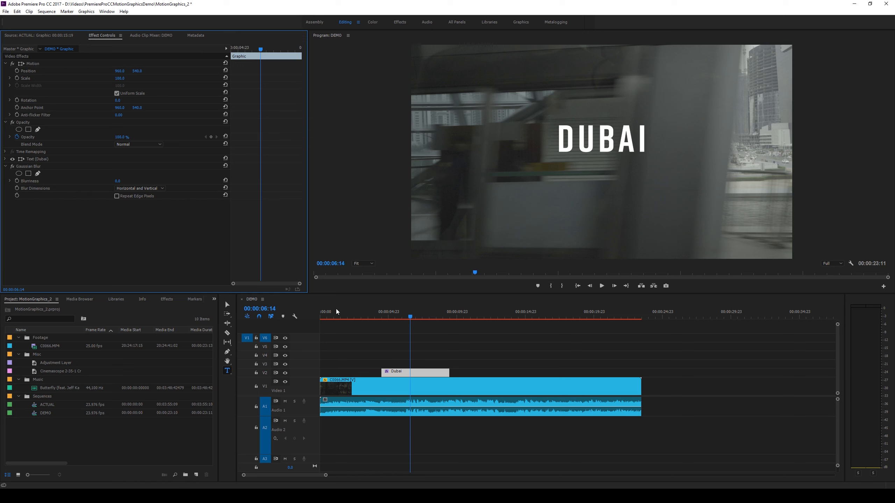
{"action": "left_click_drag", "start_coordinate": [391, 316], "coordinate": [384, 318]}
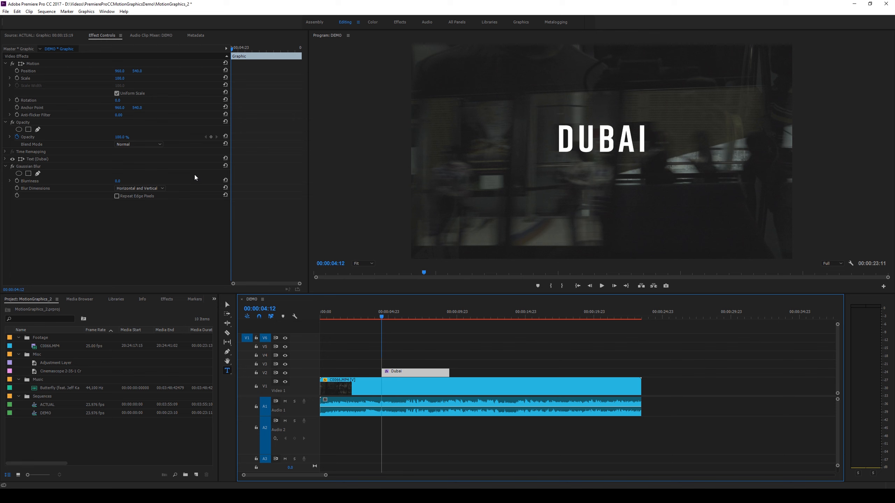
{"action": "left_click", "coordinate": [16, 181]}
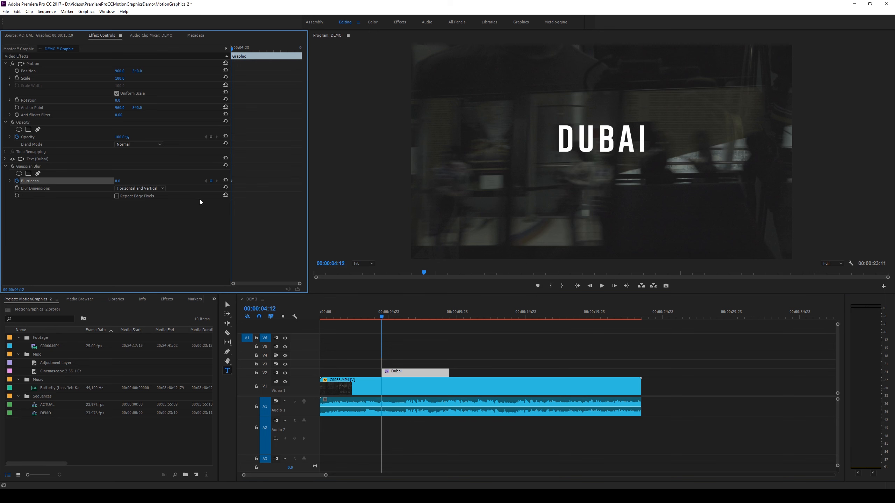
{"action": "left_click_drag", "start_coordinate": [232, 50], "coordinate": [240, 50]}
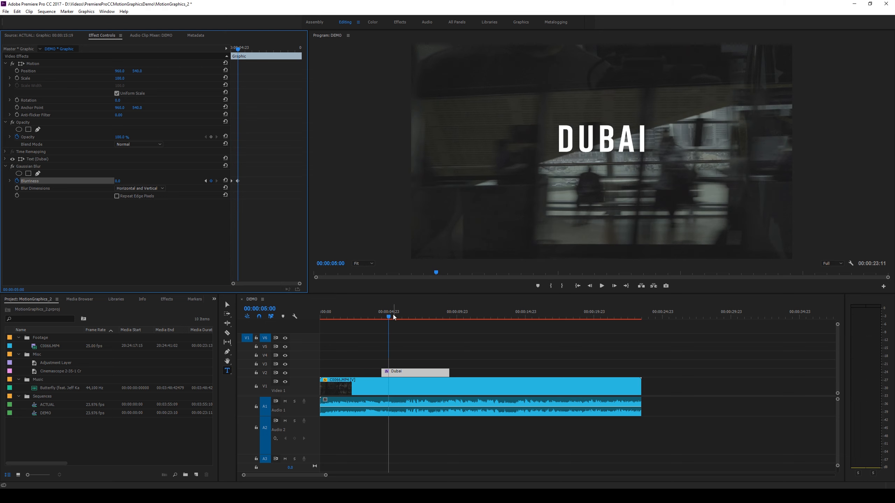
{"action": "left_click_drag", "start_coordinate": [388, 315], "coordinate": [382, 316]}
{"action": "left_click_drag", "start_coordinate": [117, 181], "coordinate": [180, 181]}
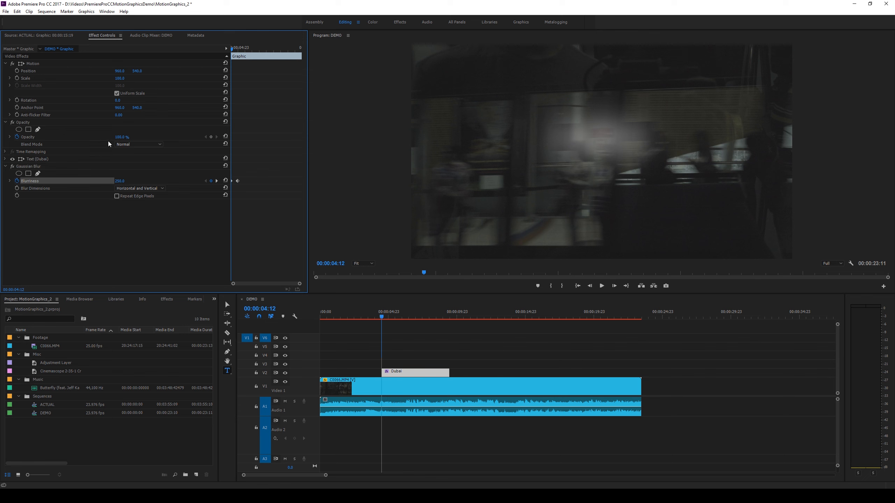
Step: Keyframe the title's Opacity to rise from a lowered value at its start to 100% at 00:00:04:18, and play back the animation
{"action": "left_click", "coordinate": [211, 137]}
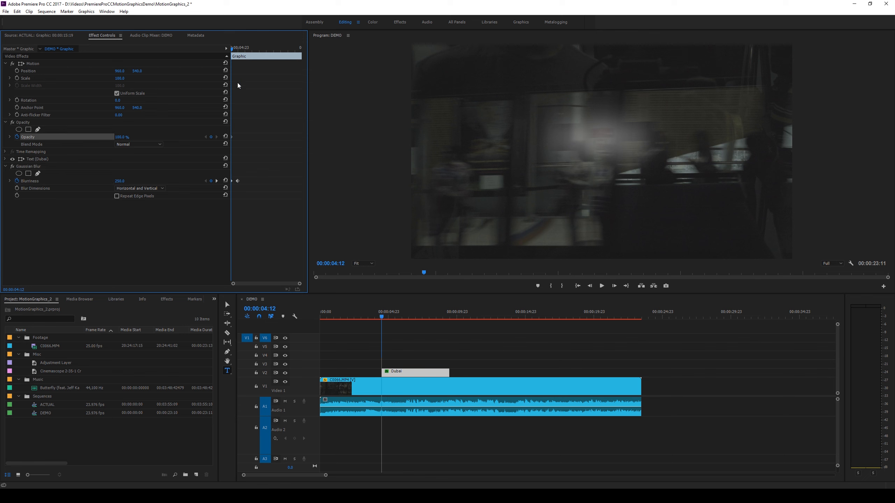
{"action": "left_click", "coordinate": [233, 49]}
{"action": "left_click_drag", "start_coordinate": [234, 49], "coordinate": [235, 49]}
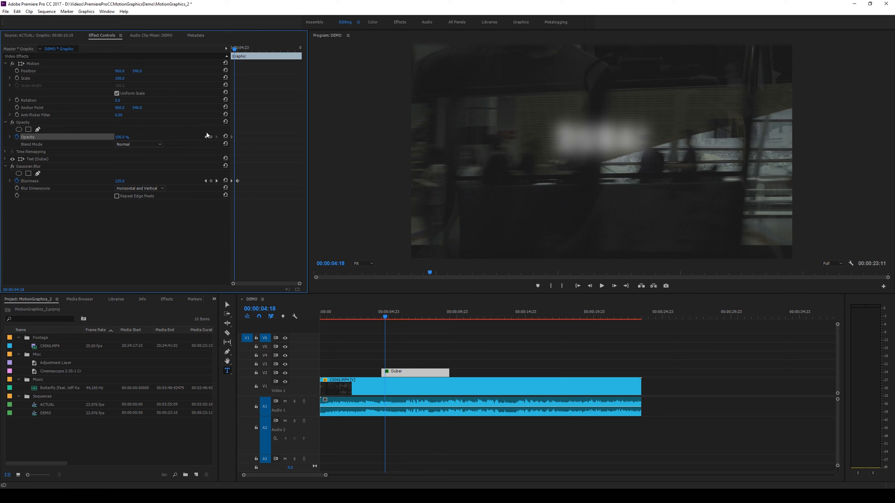
{"action": "left_click_drag", "start_coordinate": [233, 49], "coordinate": [223, 49]}
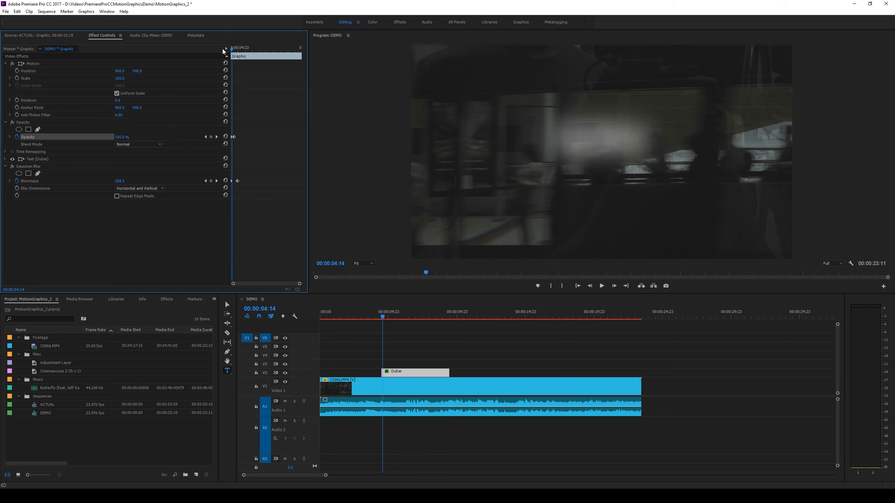
{"action": "left_click_drag", "start_coordinate": [122, 137], "coordinate": [86, 137]}
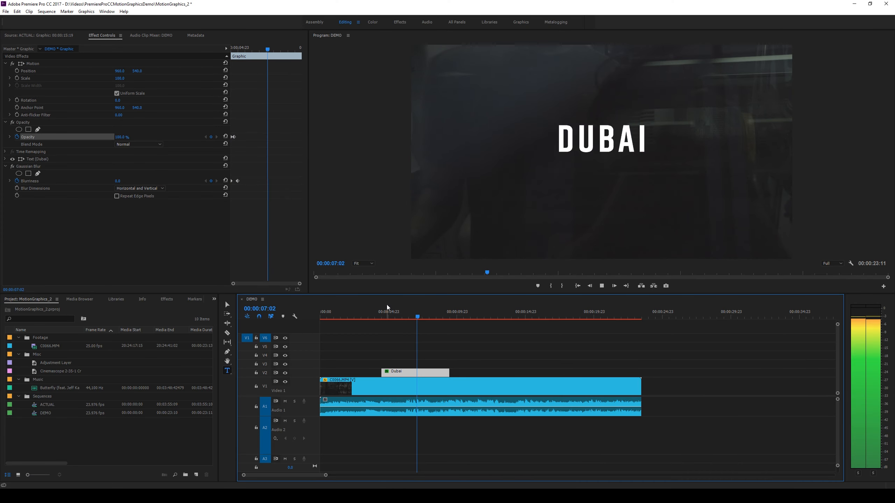
{"action": "key", "text": "space"}
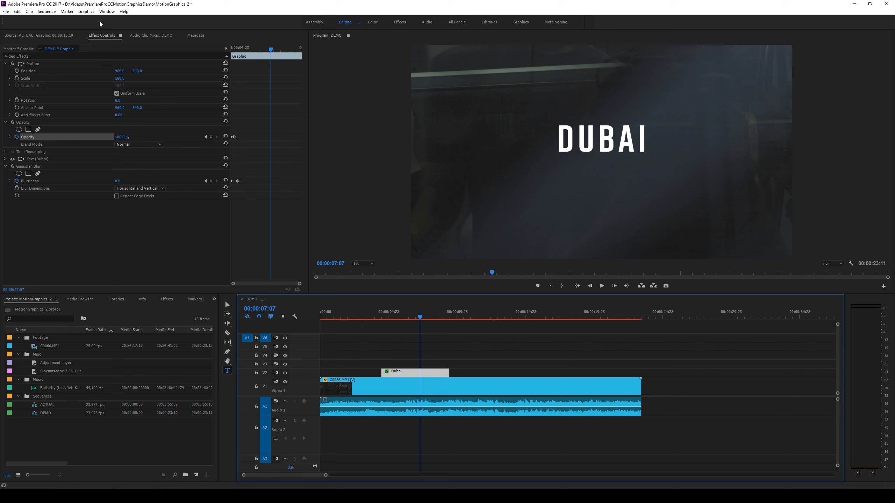
Step: Export the Dubai title as a Motion Graphics template named "My Blur", with Essential Graphics as the destination
{"action": "left_click", "coordinate": [87, 14]}
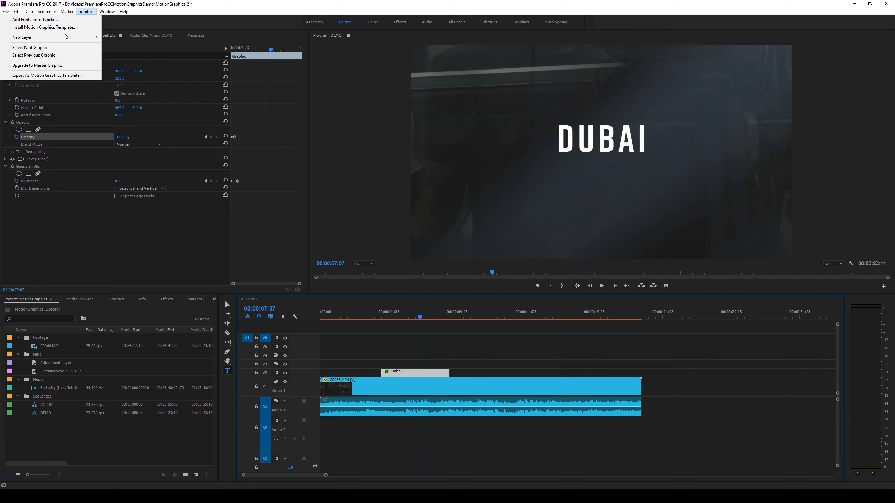
{"action": "left_click", "coordinate": [70, 76]}
{"action": "type", "text": "My Blur"}
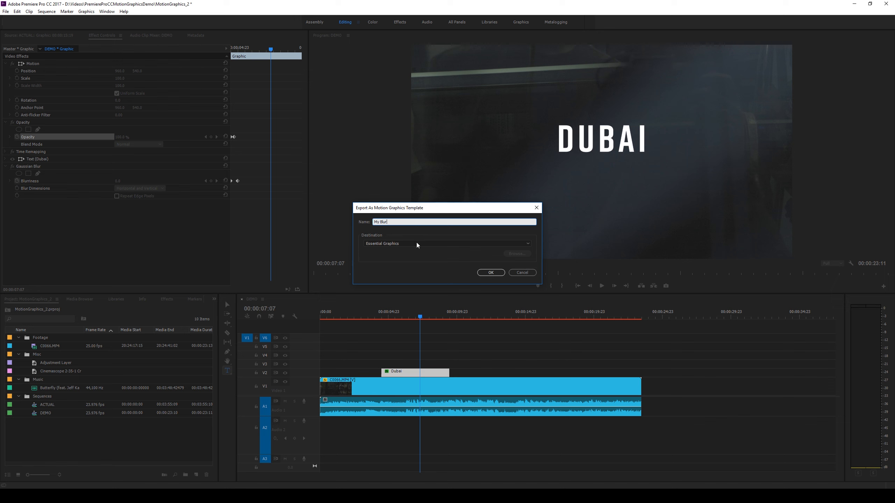
{"action": "left_click", "coordinate": [490, 273]}
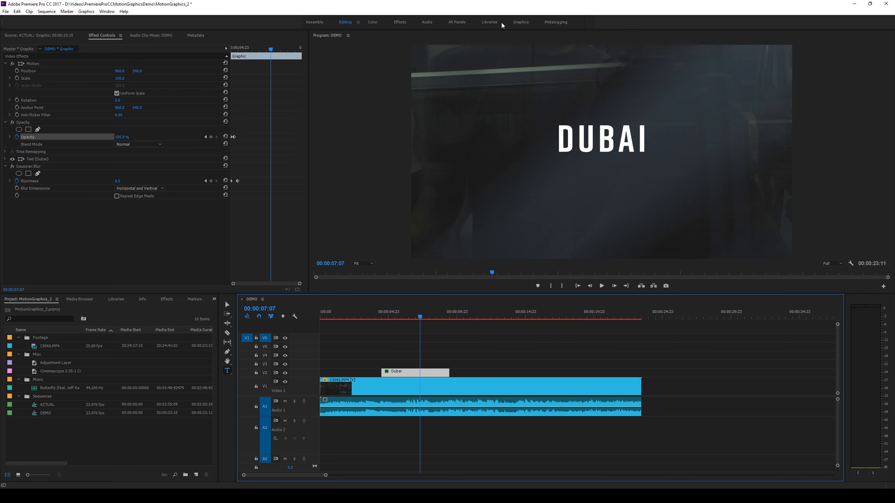
Step: Browse the Essential Graphics templates in the Graphics workspace and place My Blur on V2, after the existing Dubai title
{"action": "left_click", "coordinate": [521, 22]}
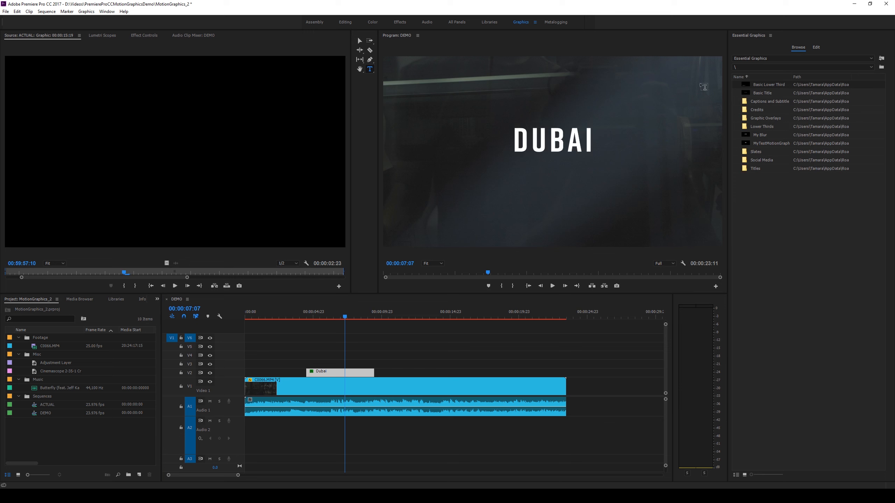
{"action": "left_click", "coordinate": [796, 51]}
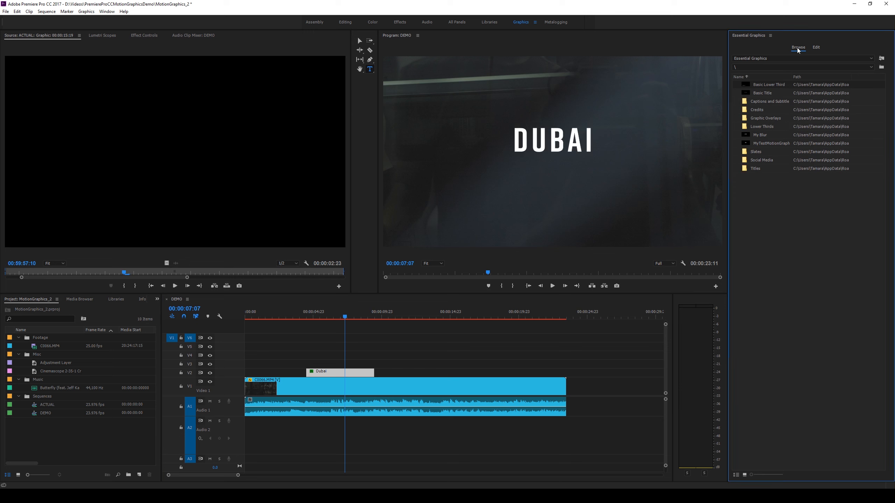
{"action": "left_click", "coordinate": [761, 138]}
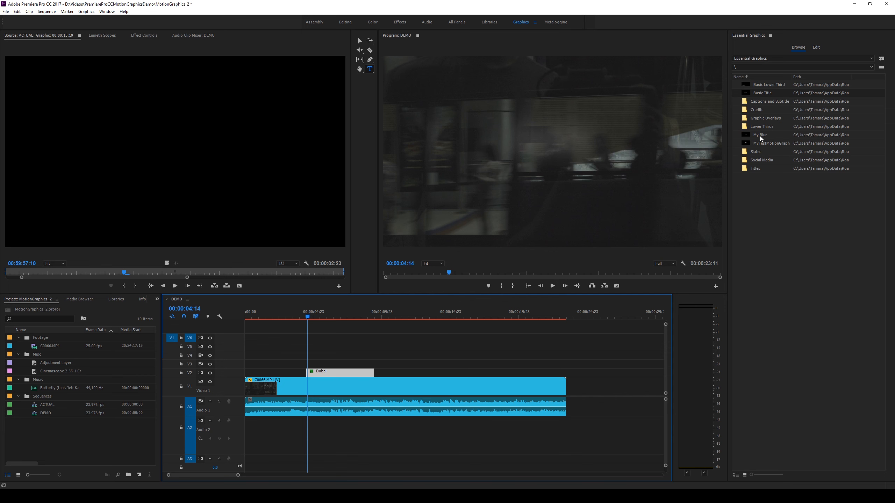
{"action": "left_click_drag", "start_coordinate": [761, 138], "coordinate": [405, 373]}
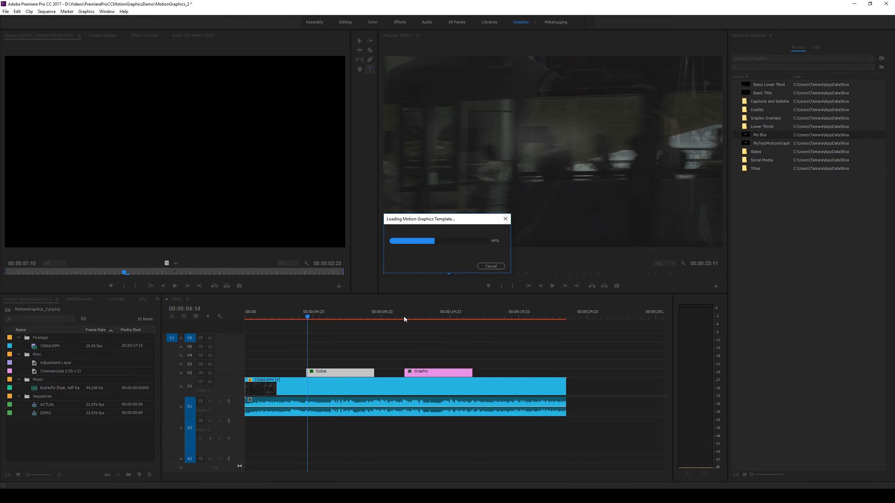
Step: Replace the second title's text with "my holiday" and preview its blur animation from the start of the clip
{"action": "left_click_drag", "start_coordinate": [403, 319], "coordinate": [425, 319]}
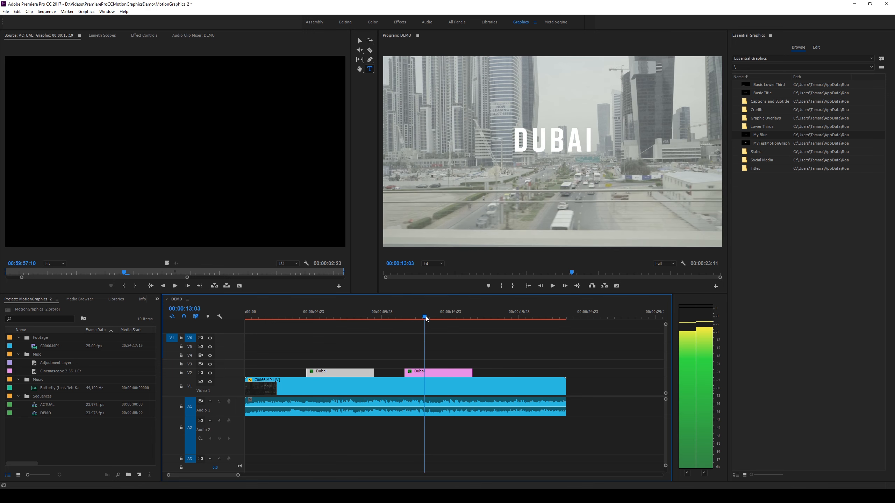
{"action": "left_click", "coordinate": [430, 375]}
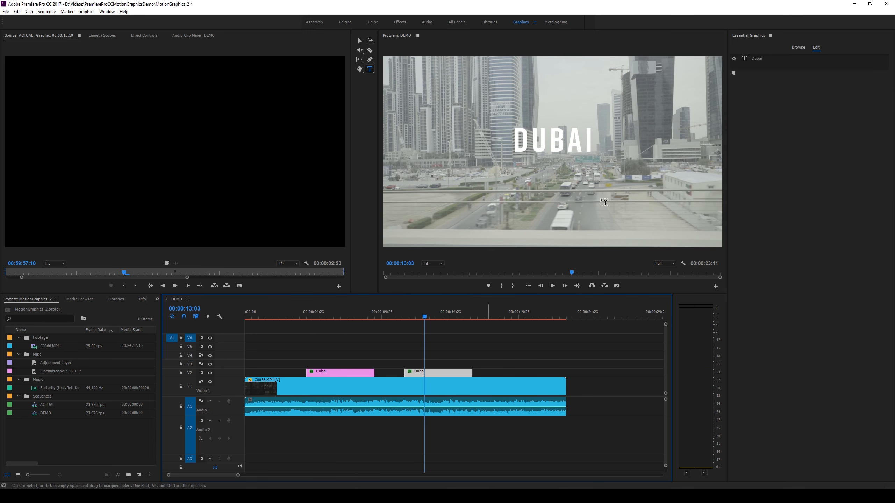
{"action": "double_click", "coordinate": [539, 143]}
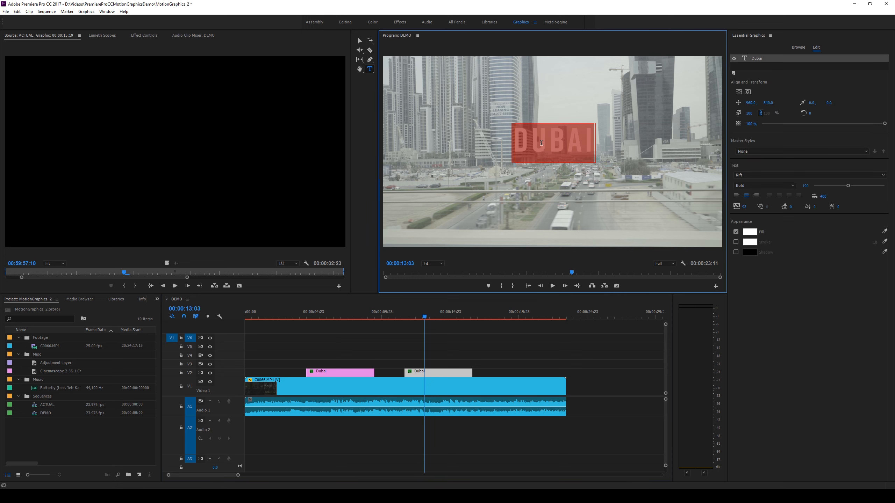
{"action": "type", "text": "my hol"}
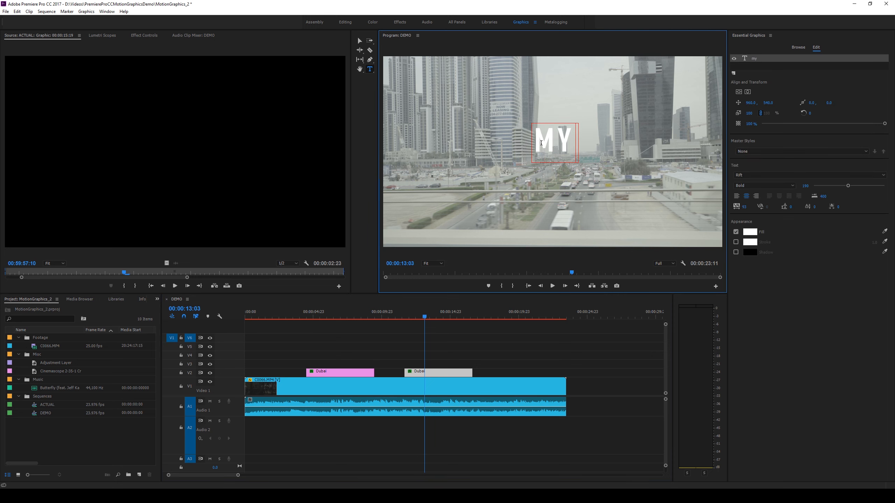
{"action": "type", "text": "ay"}
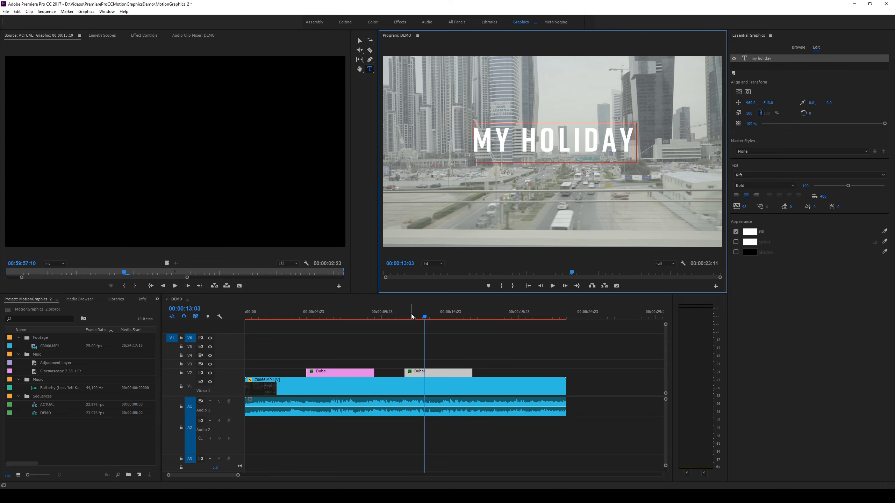
{"action": "left_click_drag", "start_coordinate": [411, 313], "coordinate": [404, 316]}
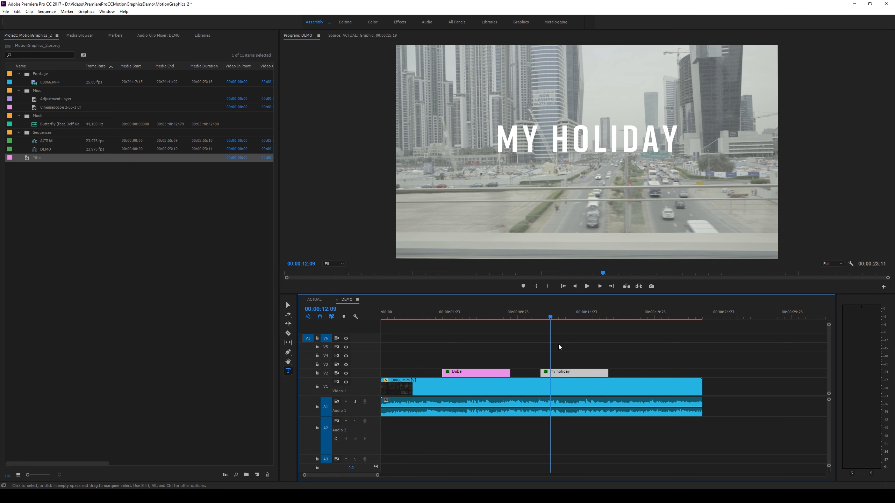
Step: Switch back to the Graphics workspace
{"action": "left_click", "coordinate": [522, 23]}
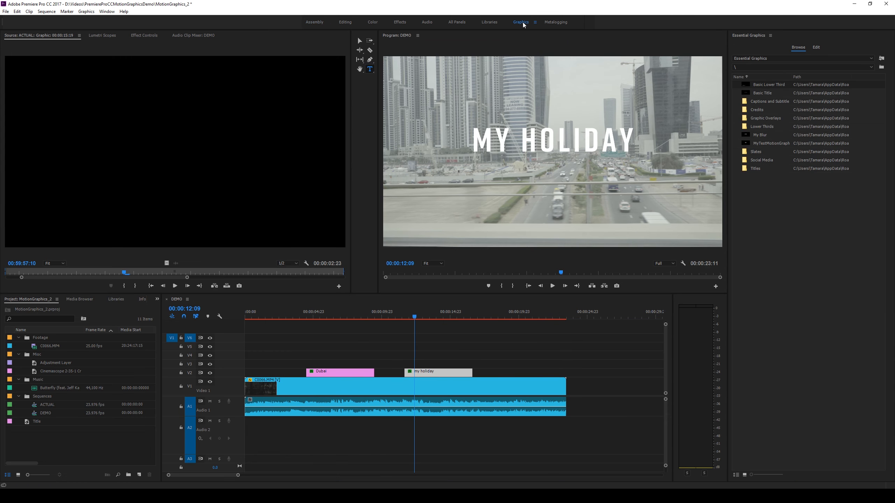